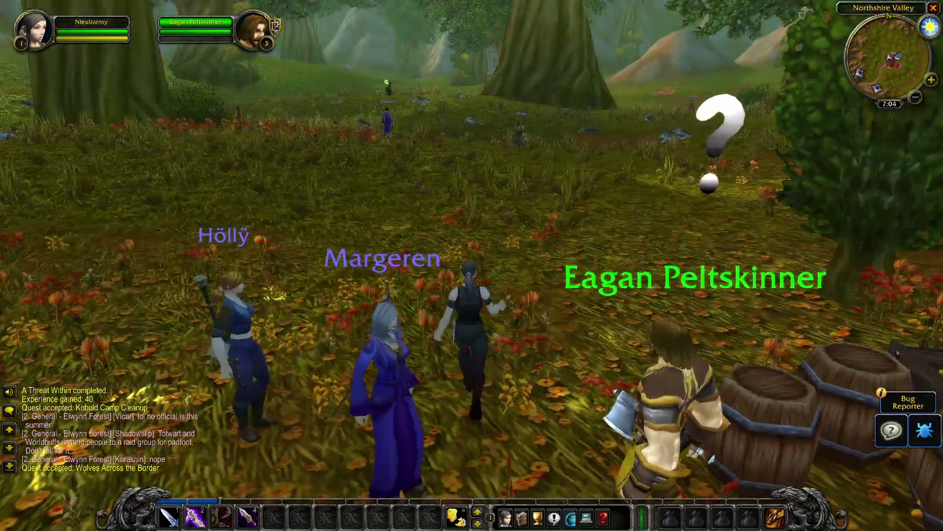
key(w)
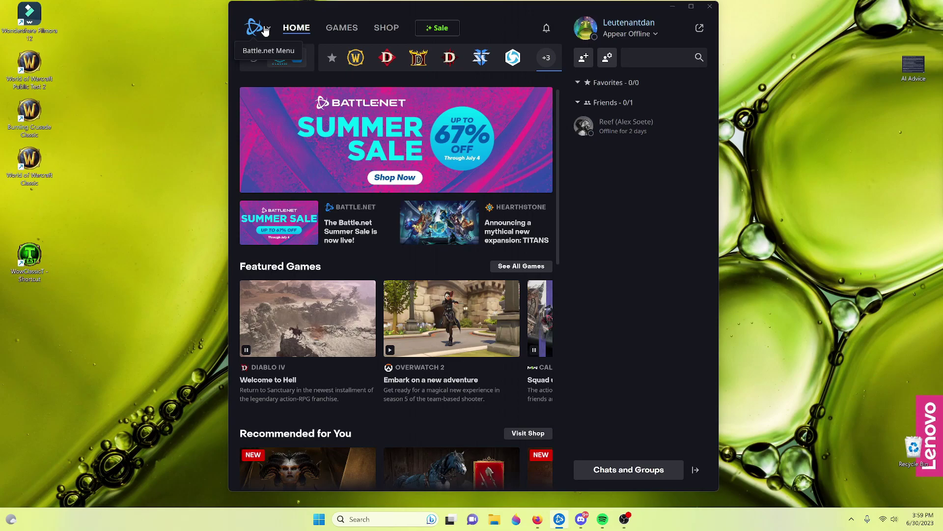
Step: Run the character forward, then open Blizzard Account Overview from the Battle.net logo menu
click(266, 30)
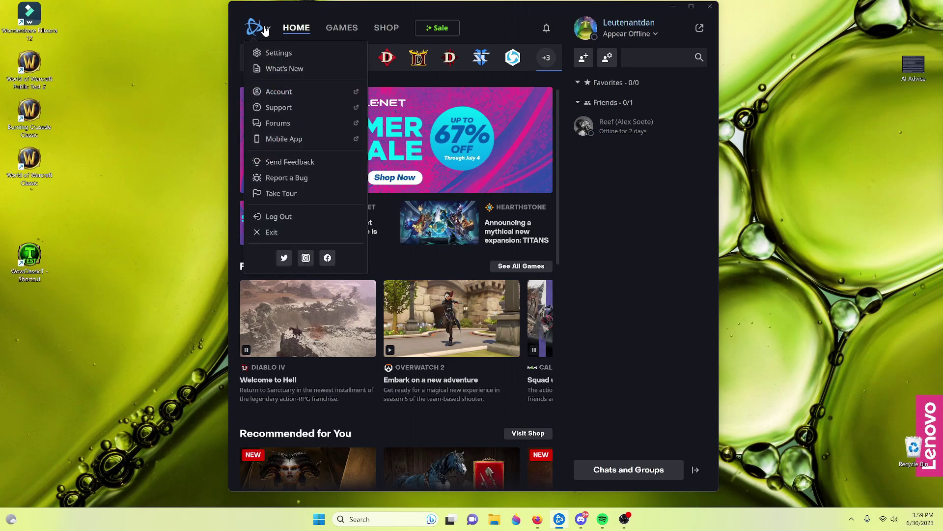
click(279, 92)
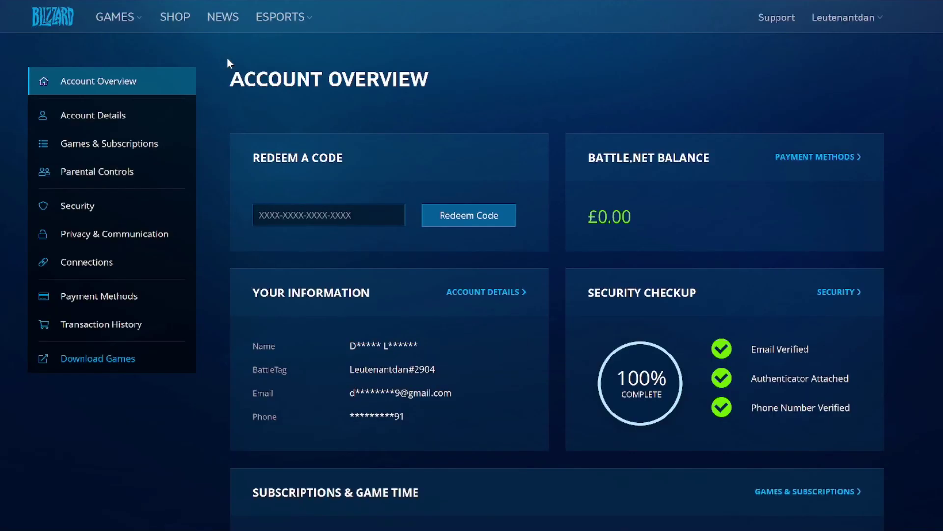
Step: Create a World of Warcraft Public Test Realm account from Games & Subscriptions
click(113, 143)
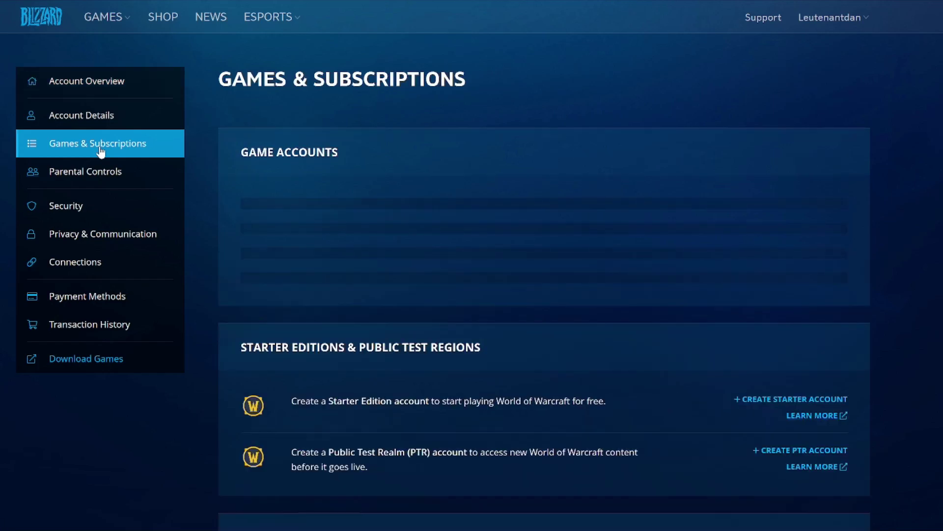
scroll(459, 249, down, 3)
scroll(459, 248, down, 3)
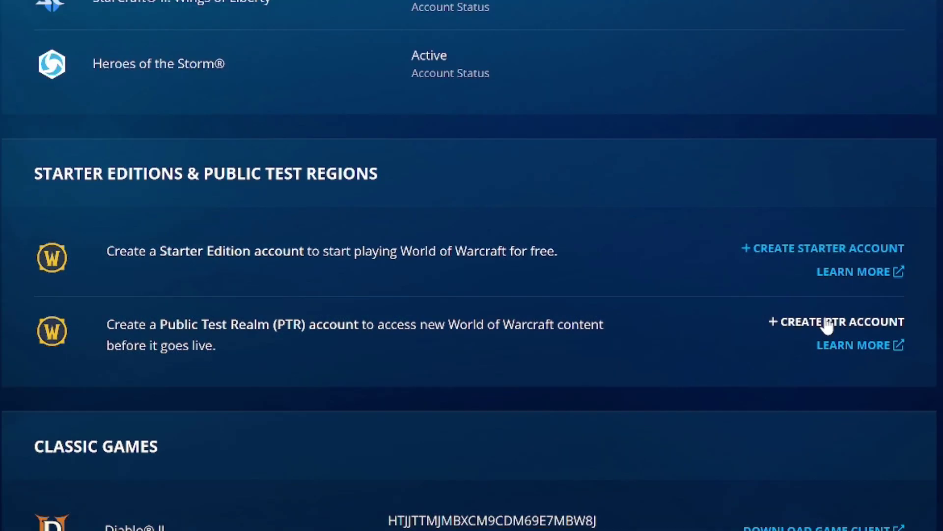
click(827, 323)
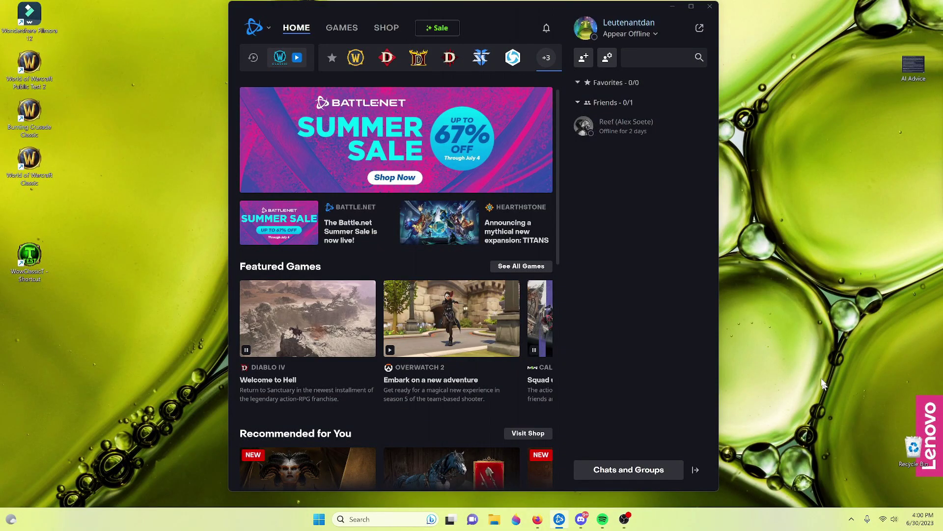
Step: Select WoW Classic Era PTR as the World of Warcraft game version
click(358, 58)
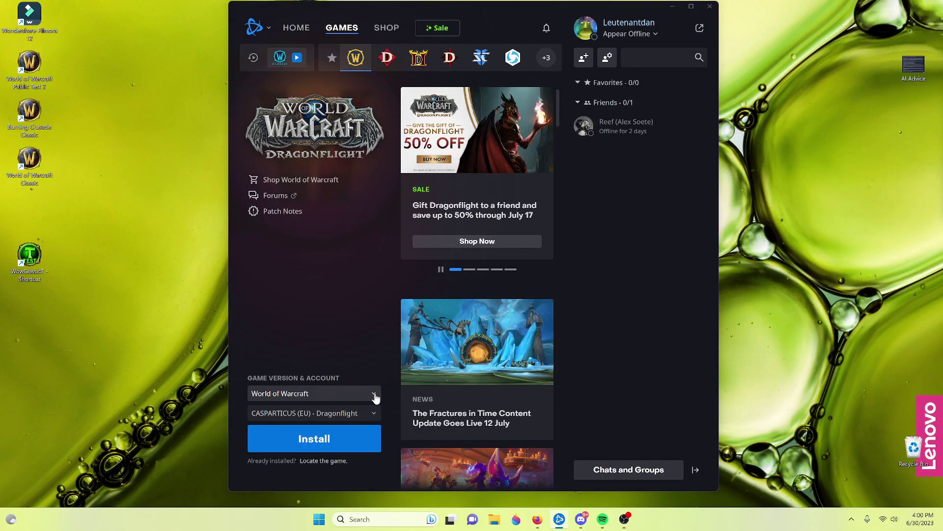
click(376, 395)
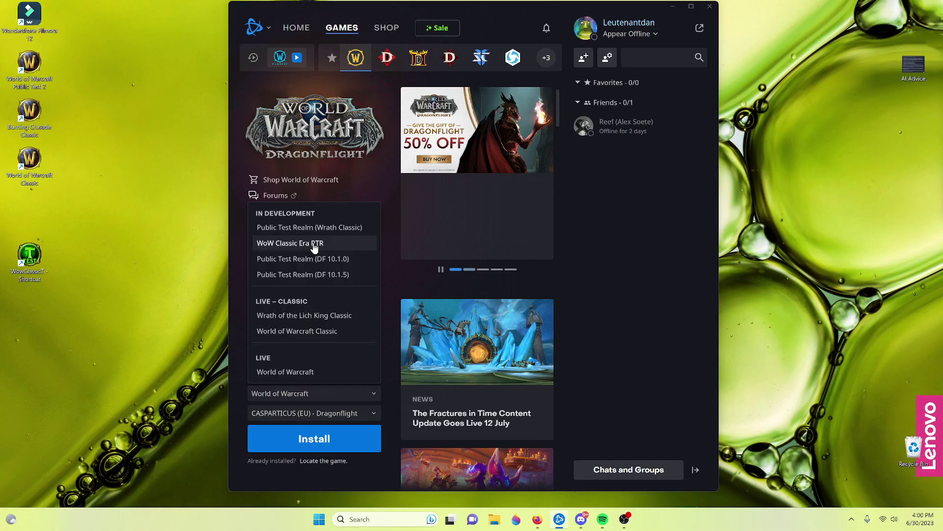
click(312, 242)
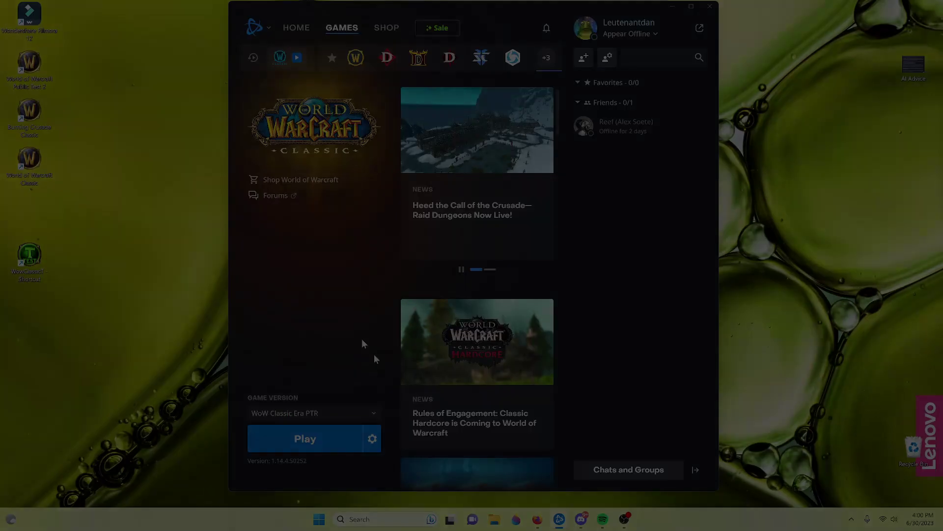
Step: Launch the WoW Classic Era PTR client and show its install folder in Explorer
click(316, 439)
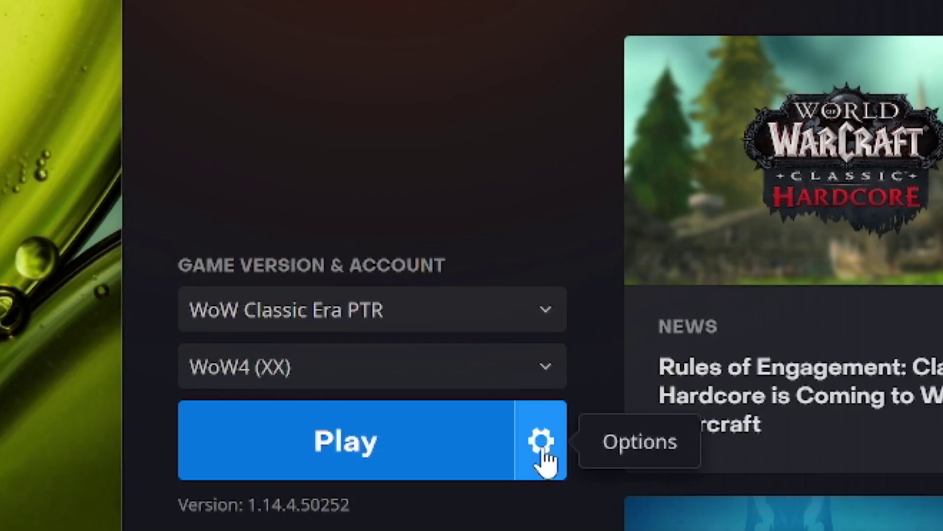
click(373, 440)
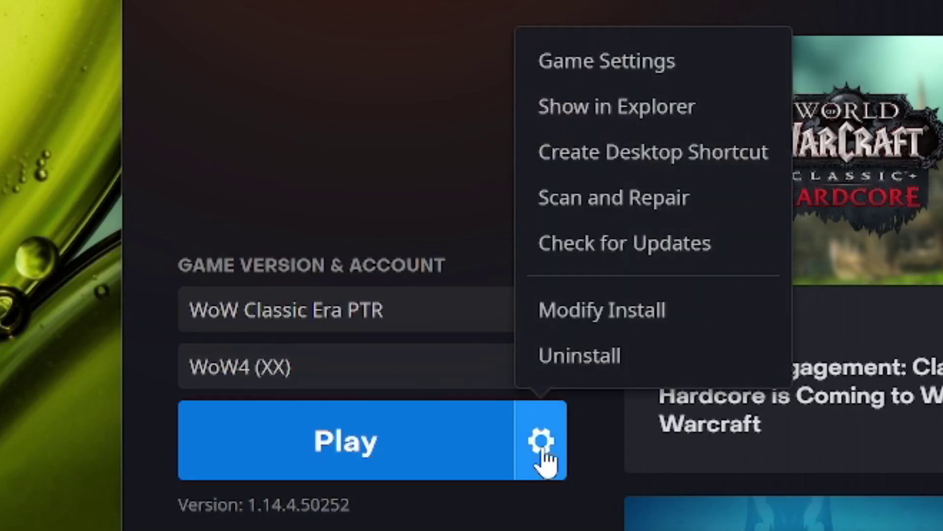
click(667, 112)
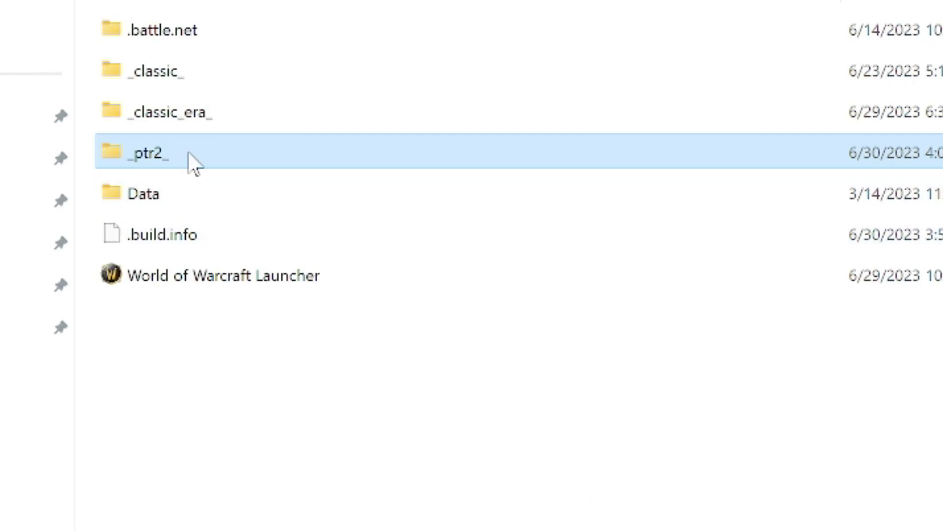
Step: Open the _ptr2_ folder to reveal the WowClassicT application
double_click(193, 161)
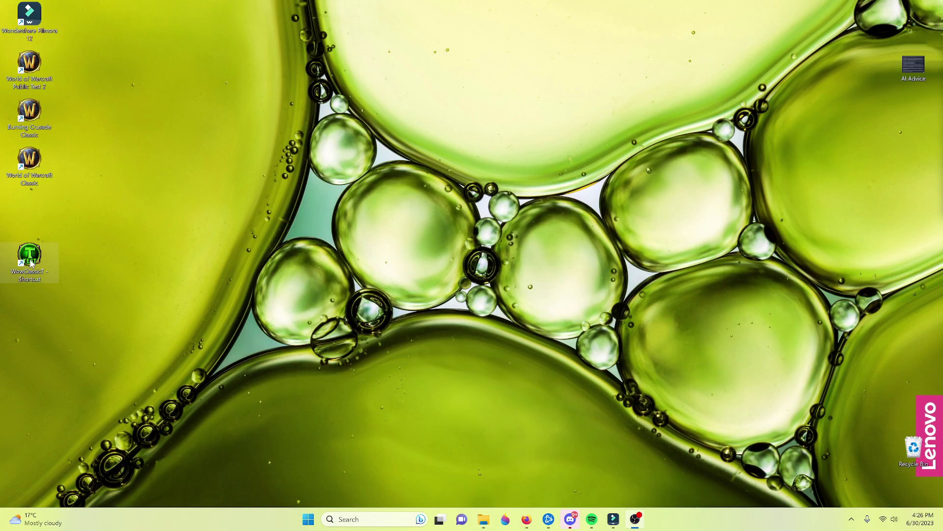
Step: Start the PTR from the desktop shortcut, log in, and enter Northshire Valley as the rogue
double_click(31, 258)
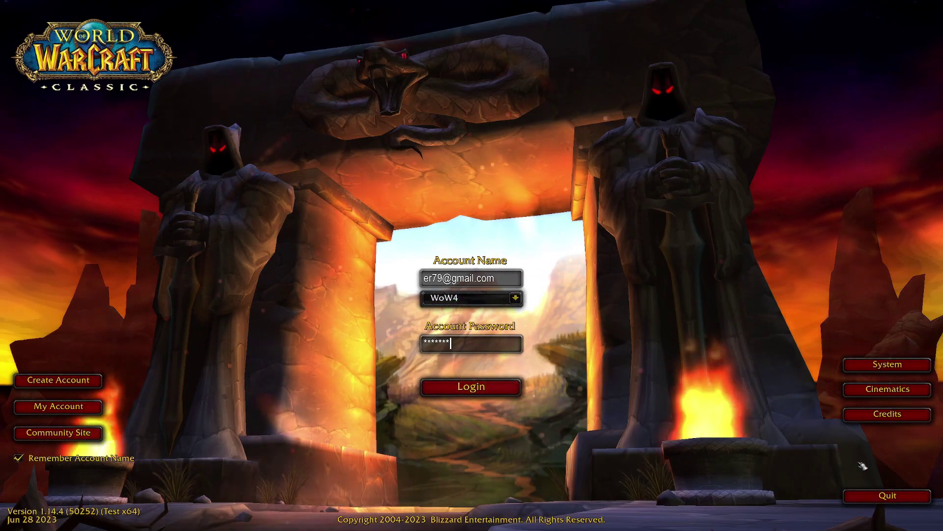
key(Return)
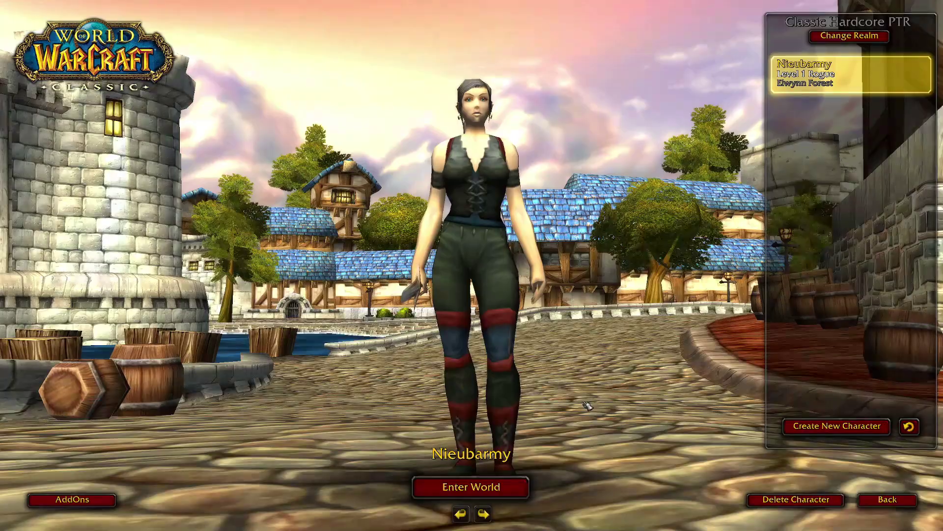
click(523, 492)
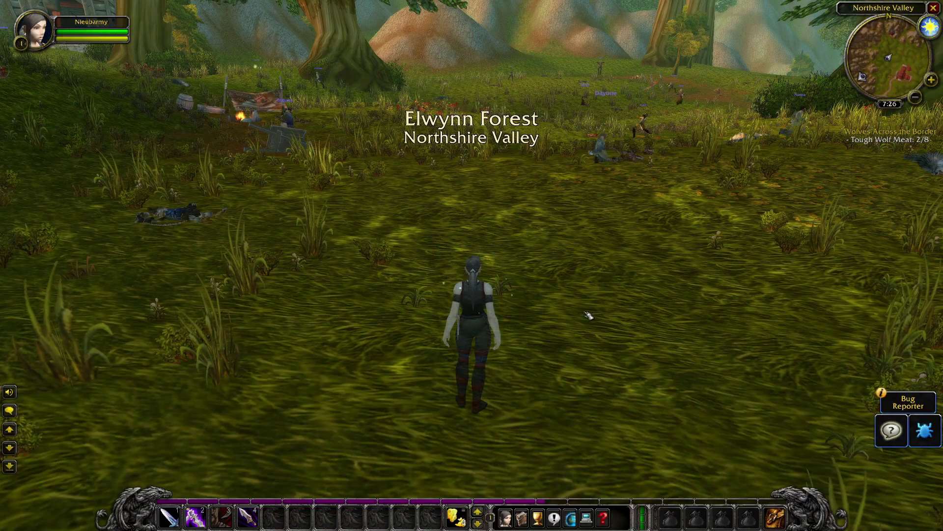
key(w)
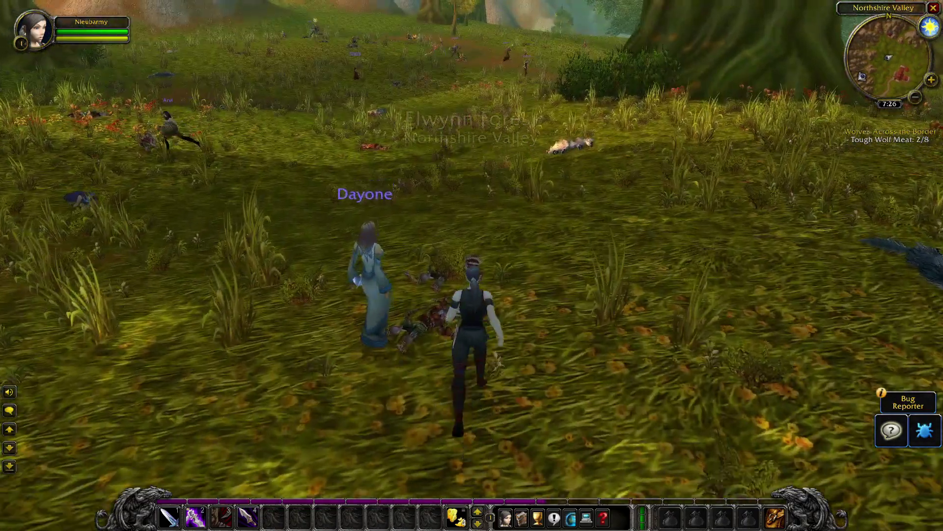